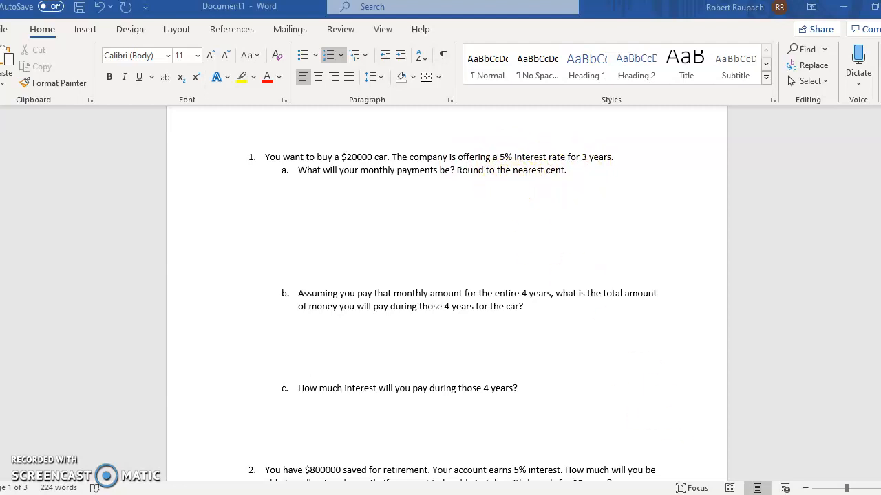
Switch to the Excel workbook and start the financial function PMT in cell C3.
left_click(544, 423)
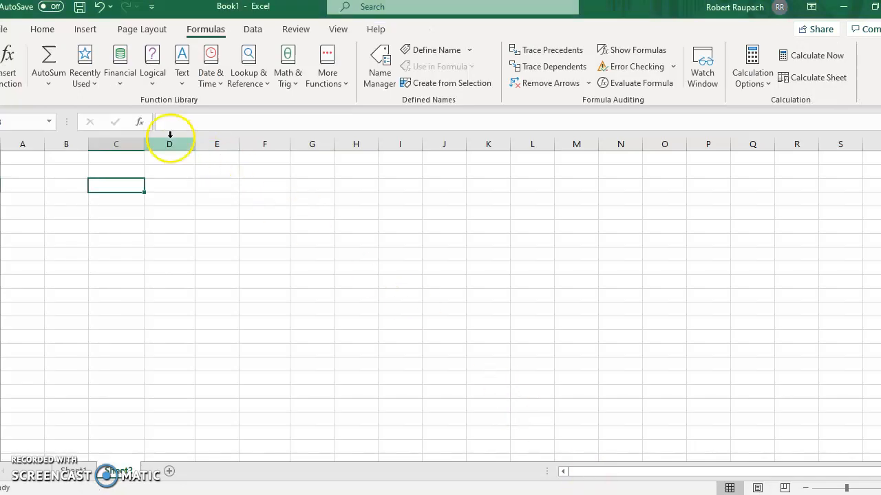
left_click(326, 75)
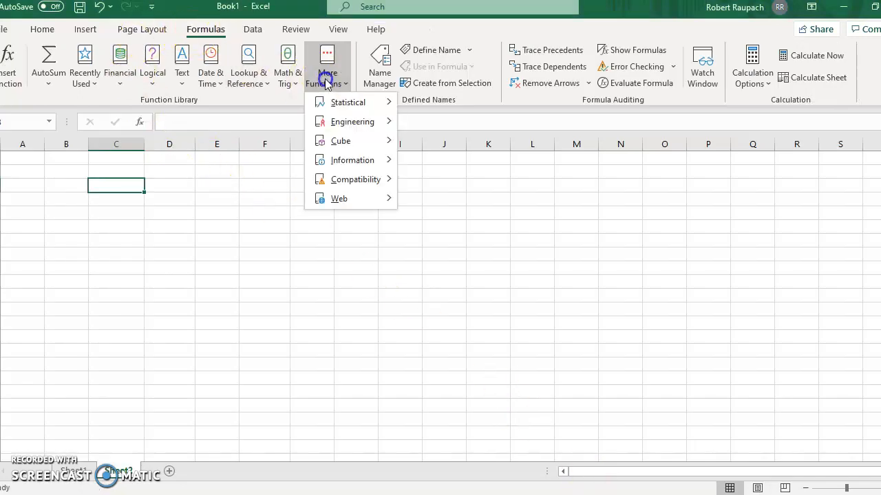
left_click(127, 66)
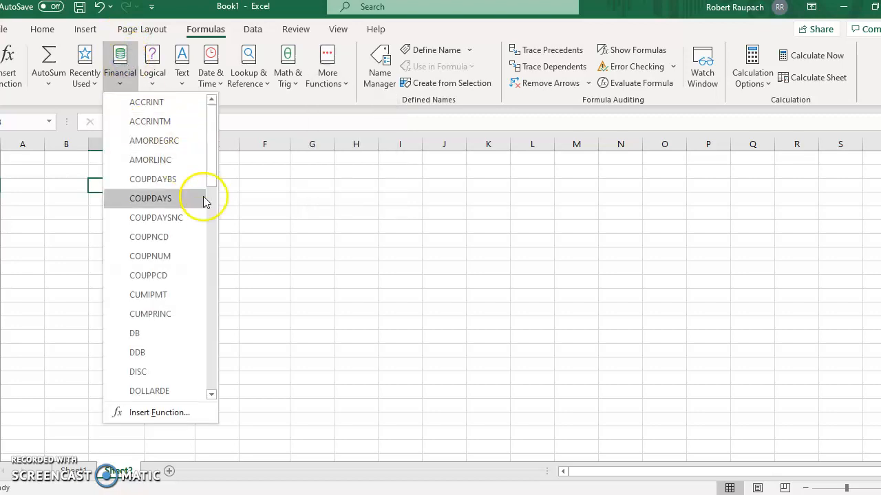
left_click(210, 225)
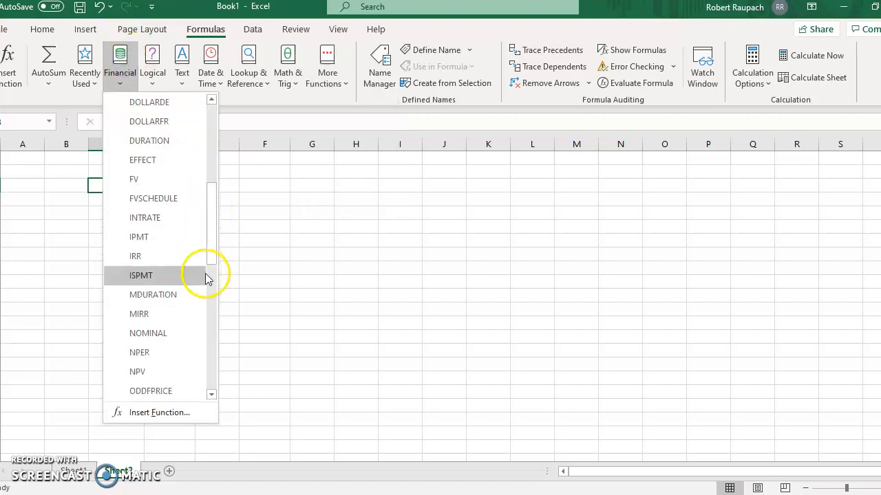
left_click(212, 298)
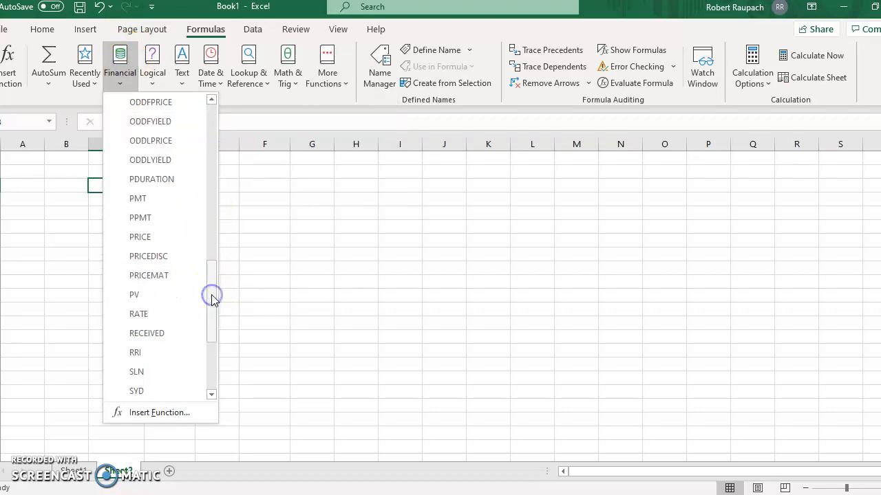
left_click(190, 200)
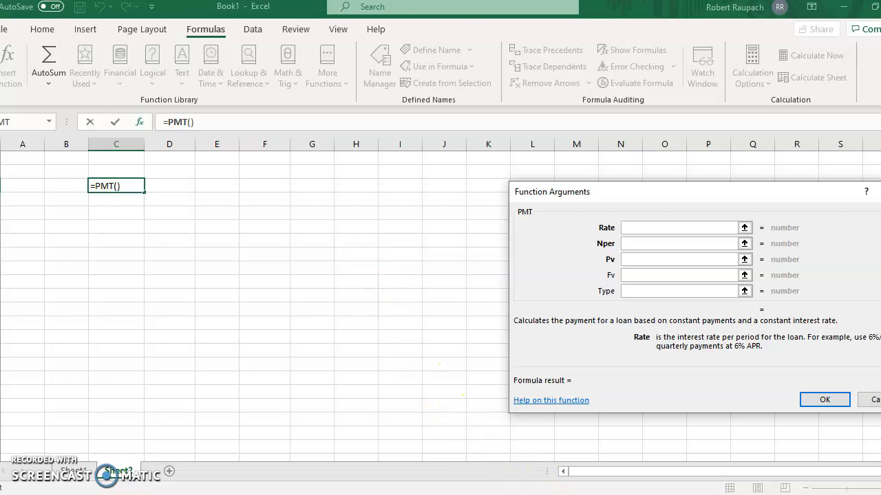
Check the car loan's interest rate in the Word document and set the PMT Rate argument to .05/12.
key("alt+Tab")
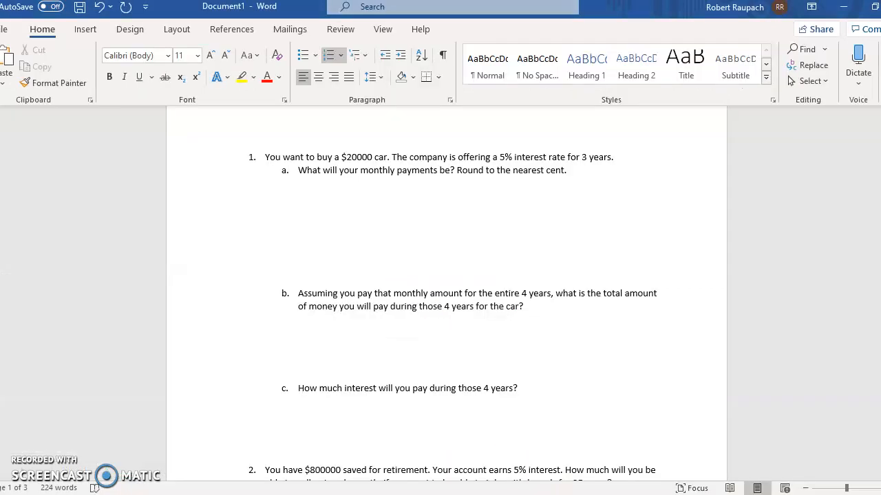
key("alt+Tab")
type(".0")
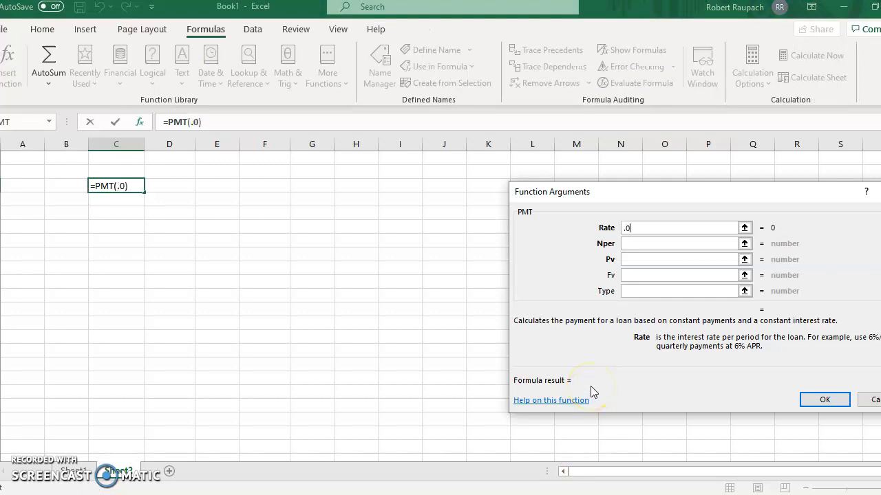
type("5/12")
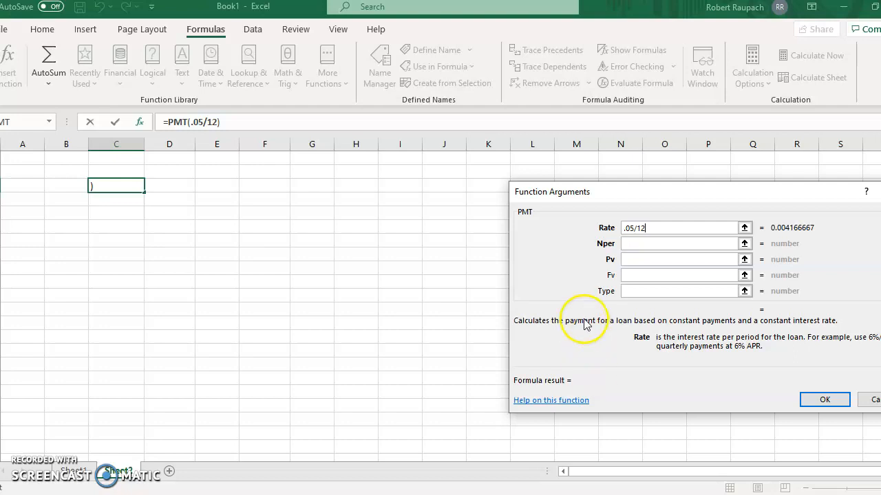
Check the loan term in the Word document and set the PMT Nper argument to 12*3.
left_click(633, 244)
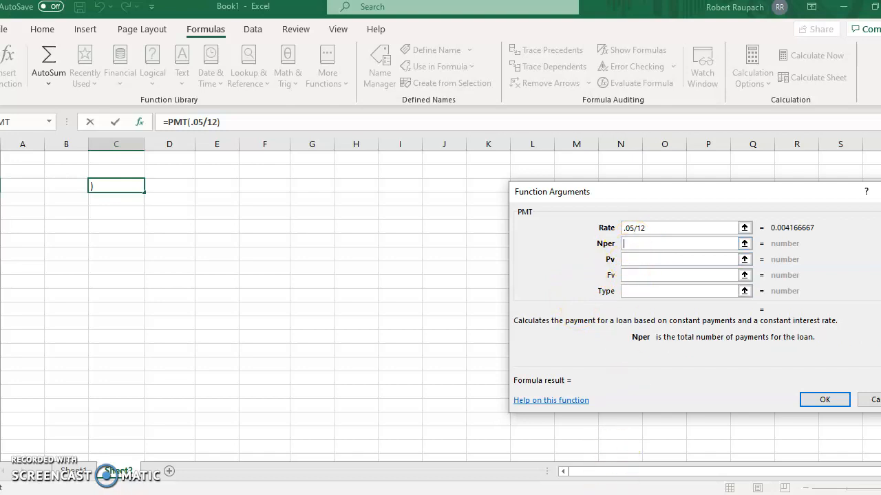
left_click(641, 494)
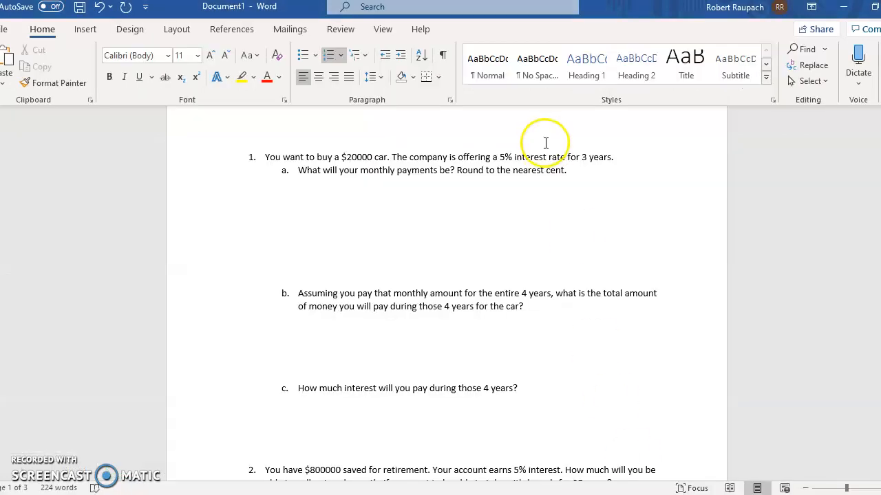
left_click(633, 494)
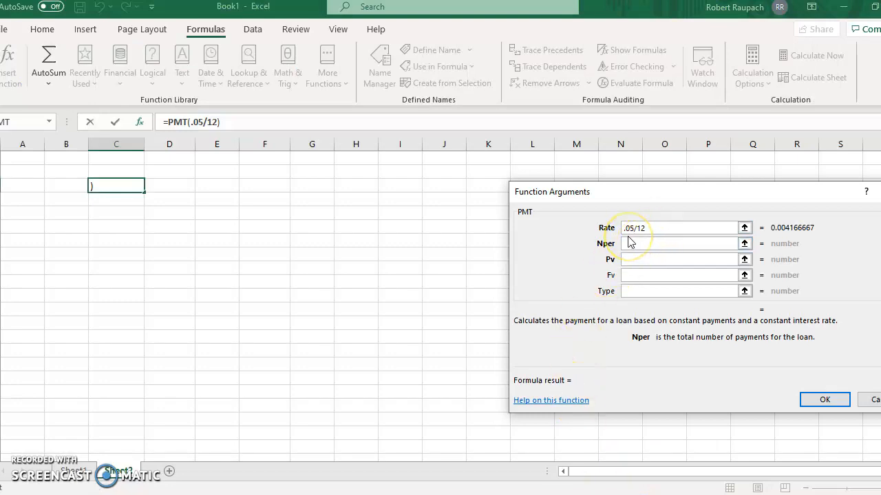
type("12")
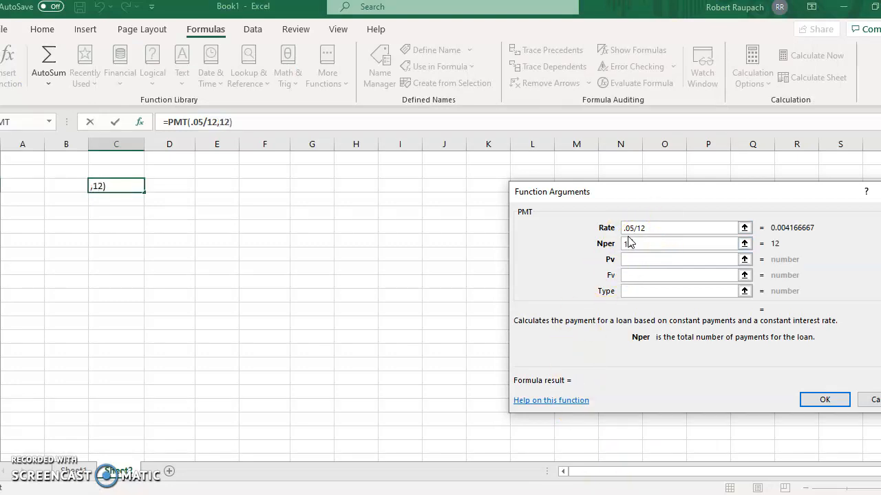
type("*3")
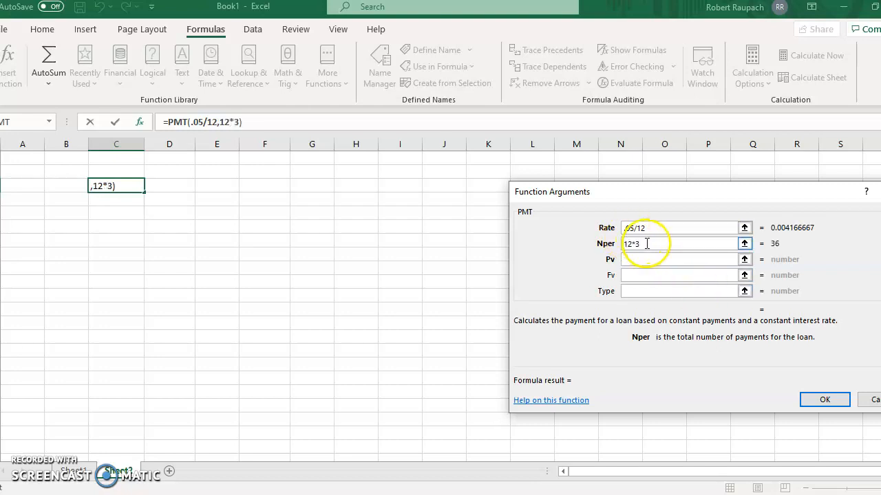
Look up the car price in the Word document, set the PMT Pv argument to 20000 and accept the function.
left_click(642, 259)
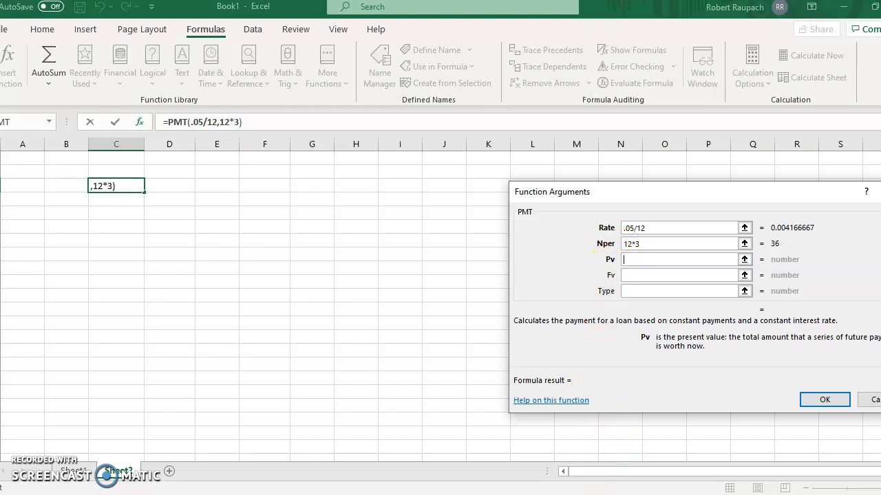
left_click(639, 489)
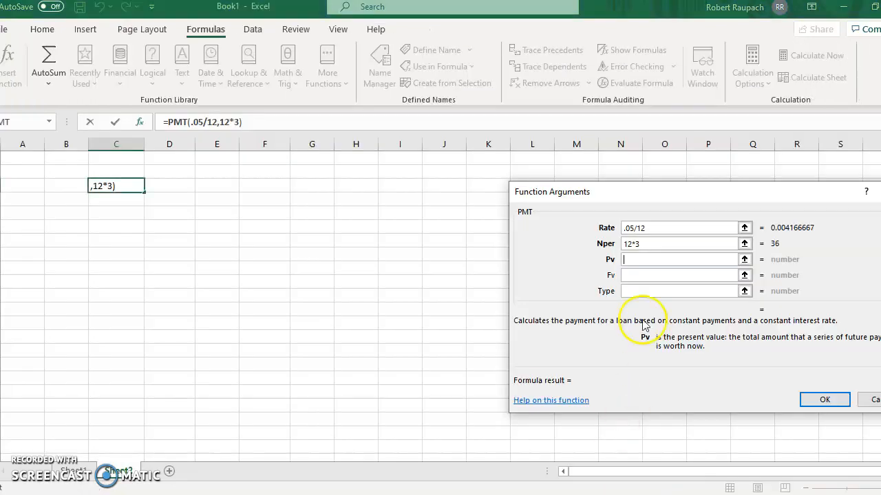
left_click(657, 258)
type("2")
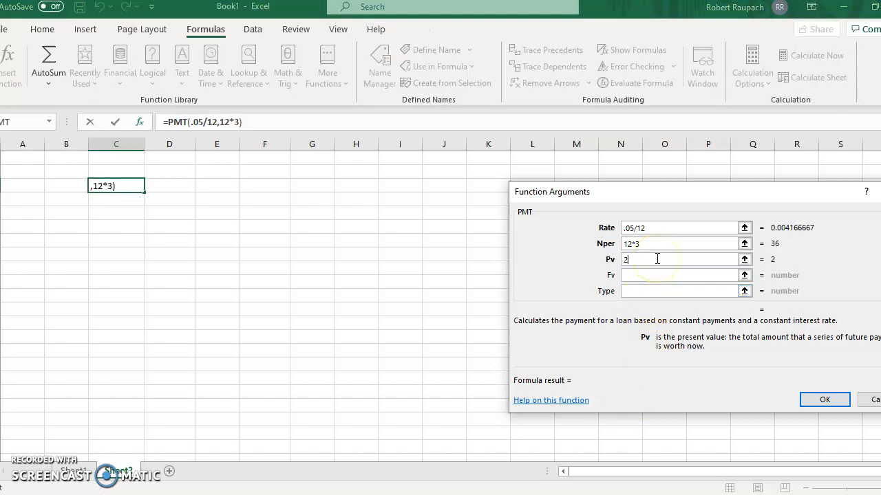
type("0000")
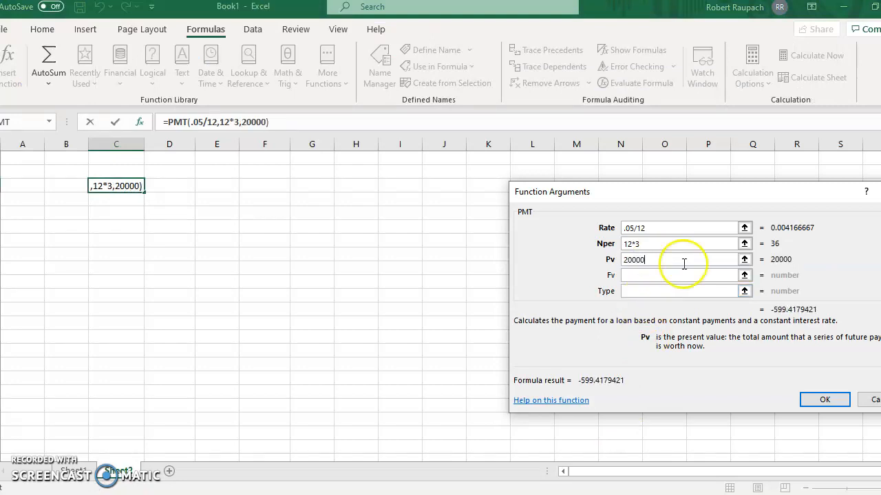
left_click(822, 401)
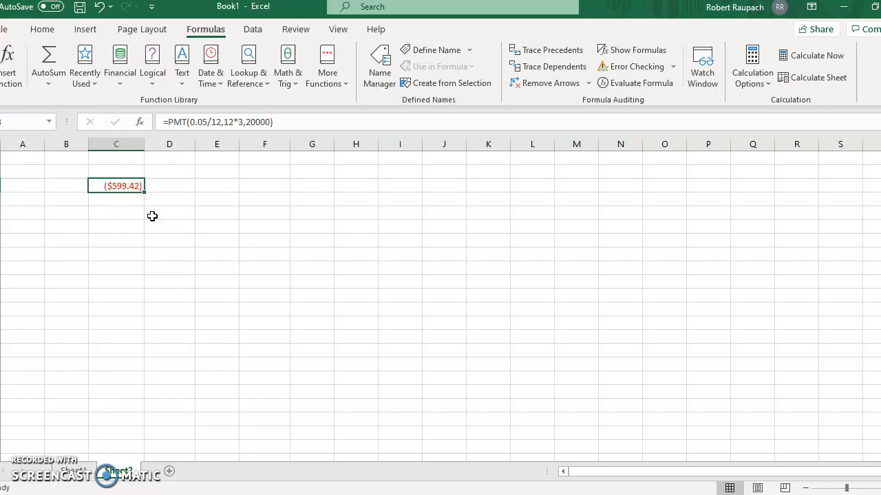
Examine the remaining car loan parts, the retirement withdrawal problem 2 and the monthly deposit problem 3 in the Word document.
left_click(640, 491)
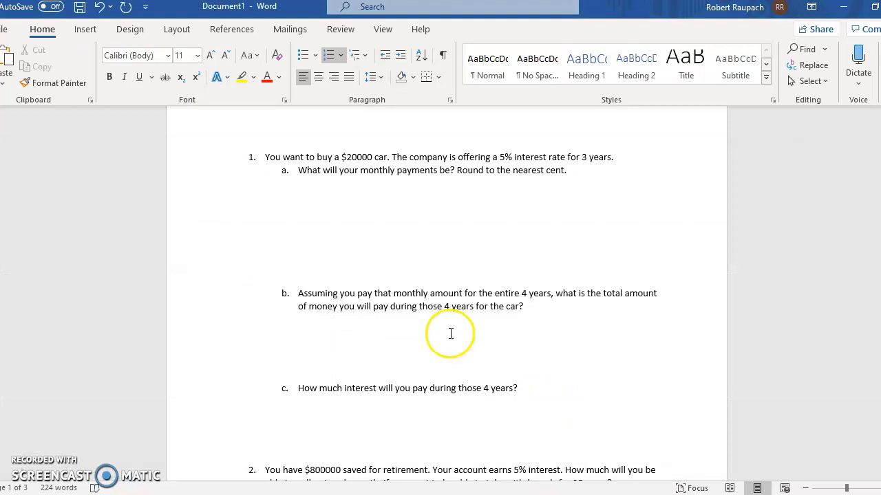
scroll(584, 365, "down", 2)
scroll(585, 366, "down", 2)
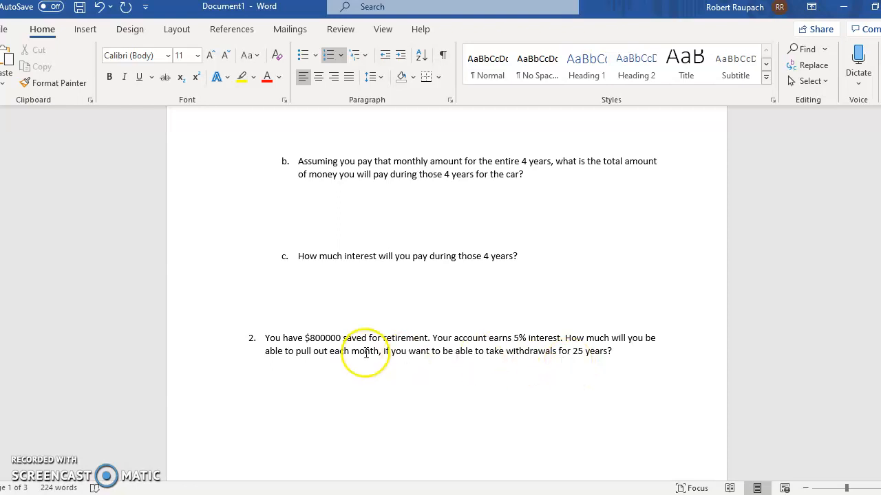
scroll(413, 346, "down", 1)
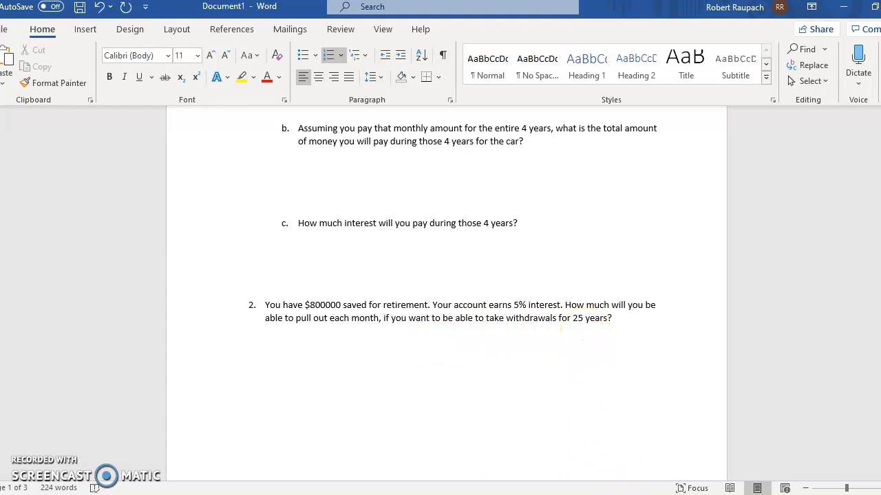
left_click(645, 494)
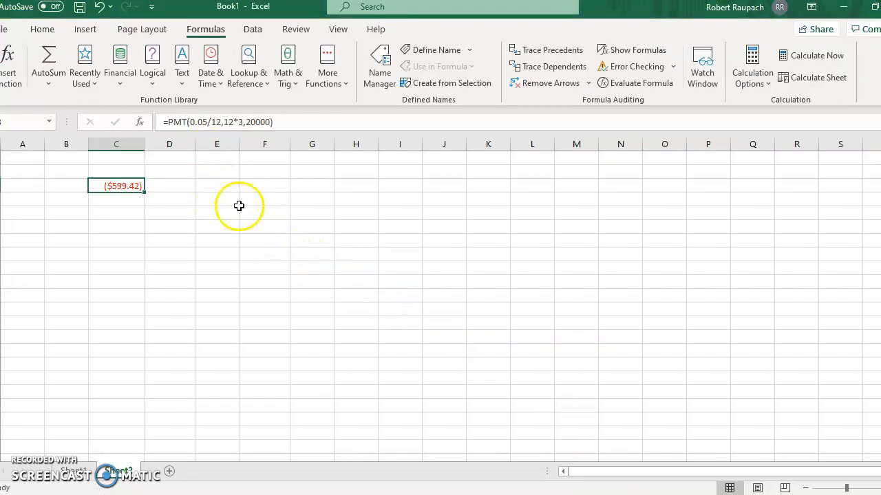
left_click(622, 494)
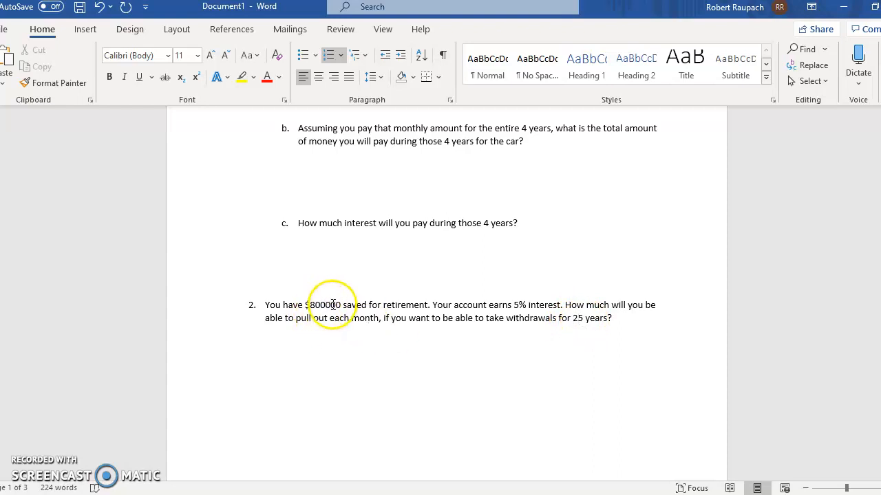
scroll(432, 301, "down", 2)
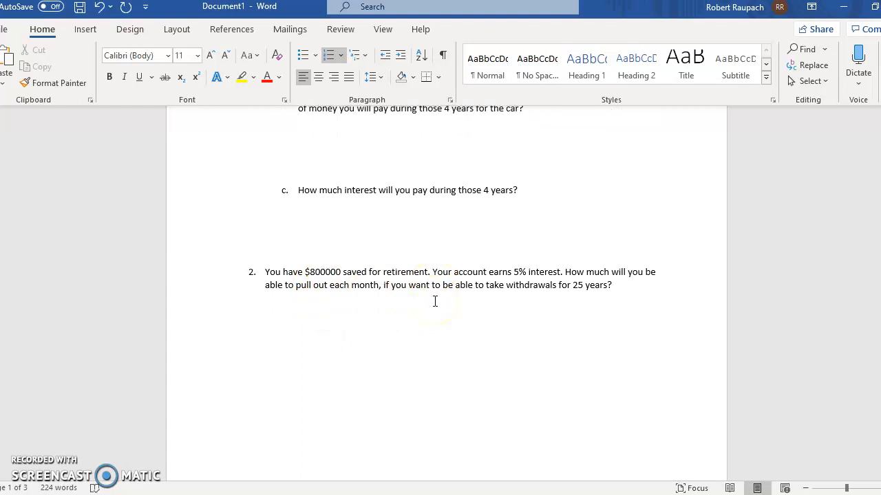
scroll(435, 302, "down", 8)
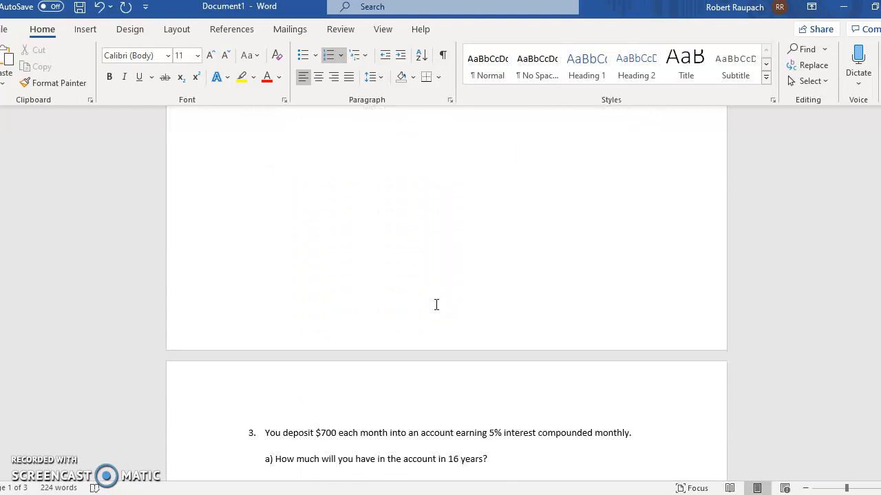
scroll(436, 304, "down", 2)
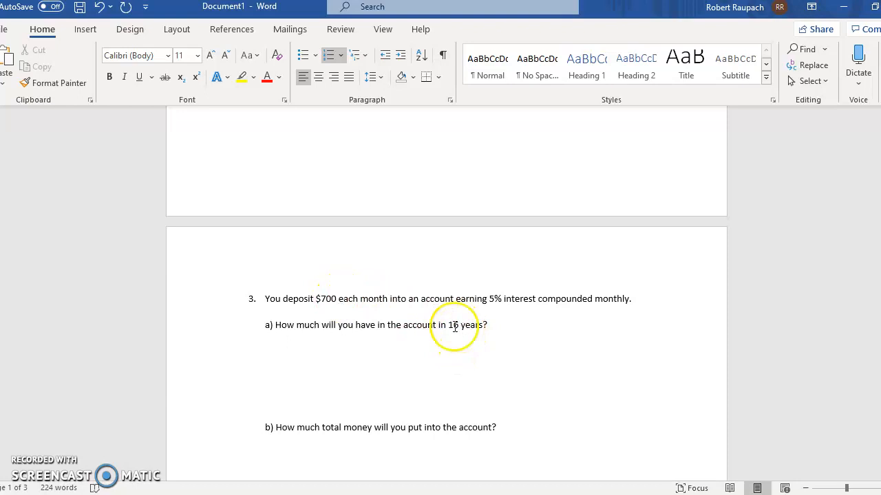
Switch back to the Excel workbook and start the financial function FV in cell E6.
mouse_move(606, 494)
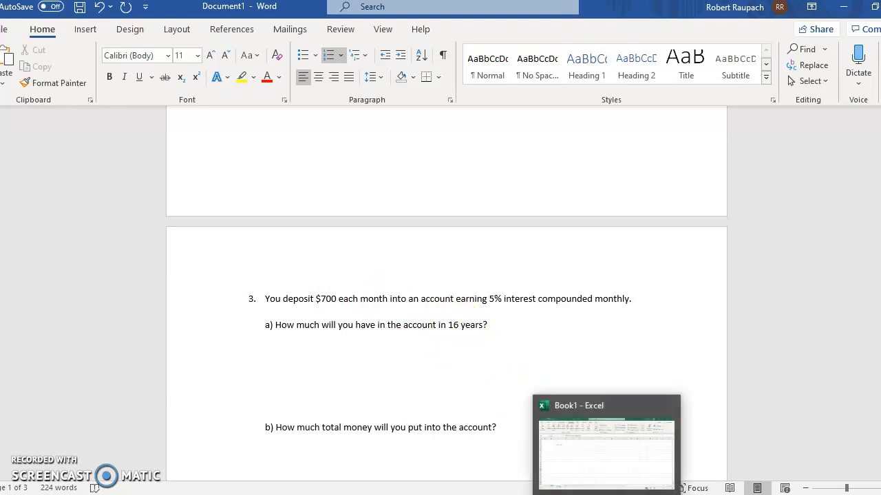
left_click(605, 447)
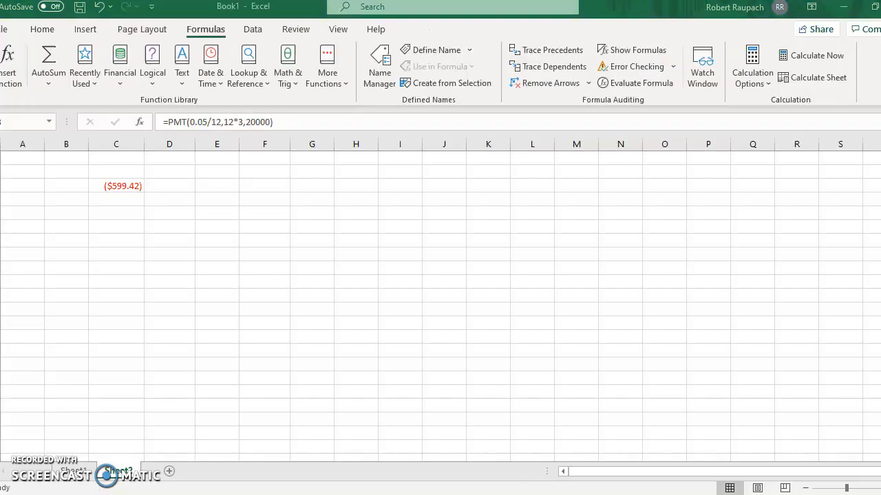
left_click(216, 227)
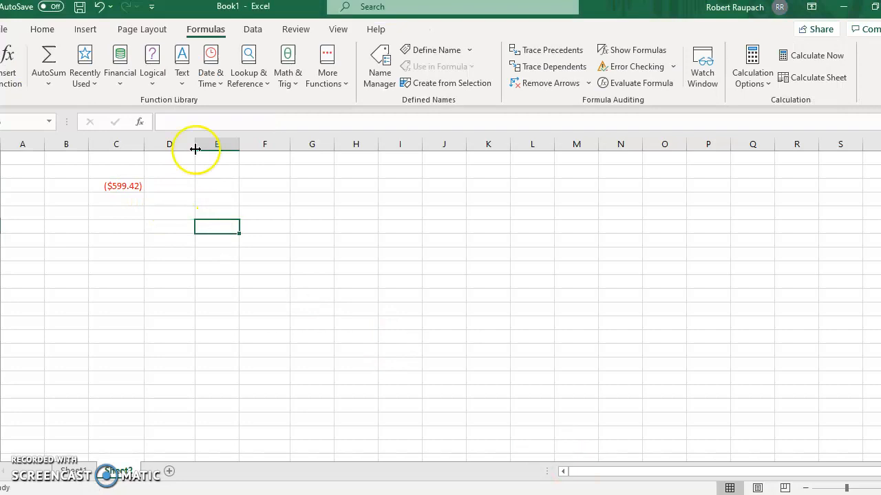
left_click(126, 68)
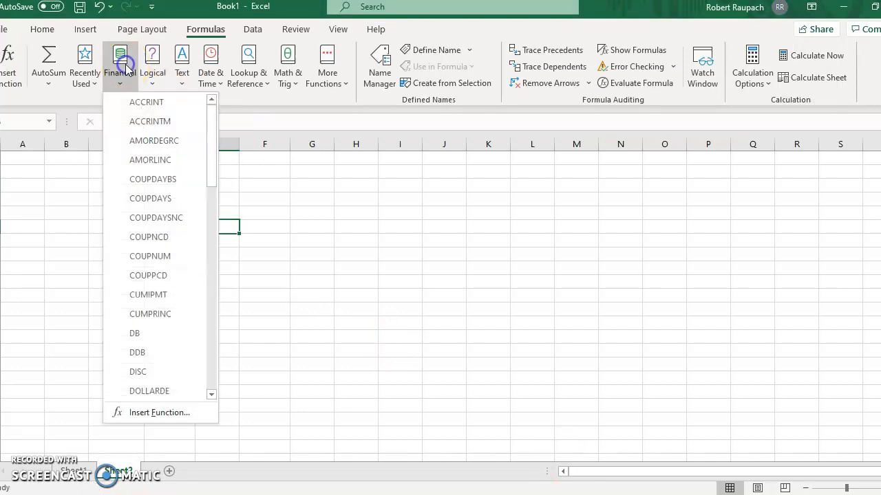
left_click(216, 323)
left_click(216, 322)
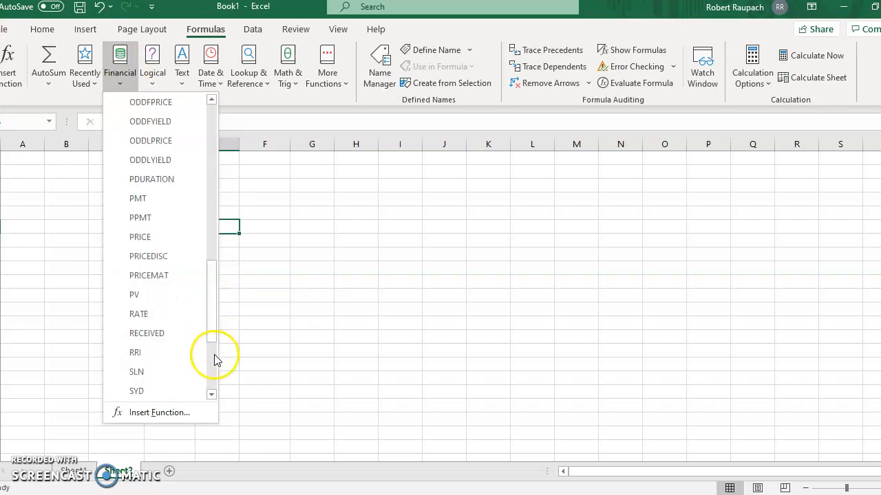
left_click(211, 156)
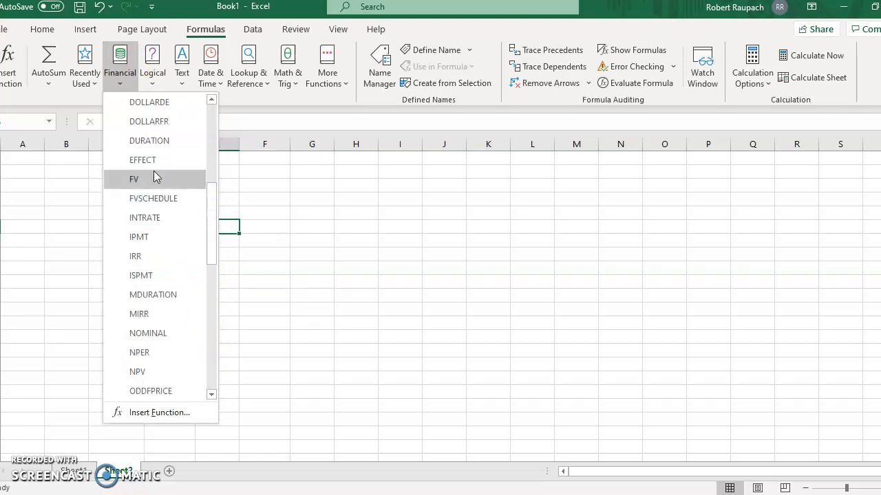
left_click(154, 176)
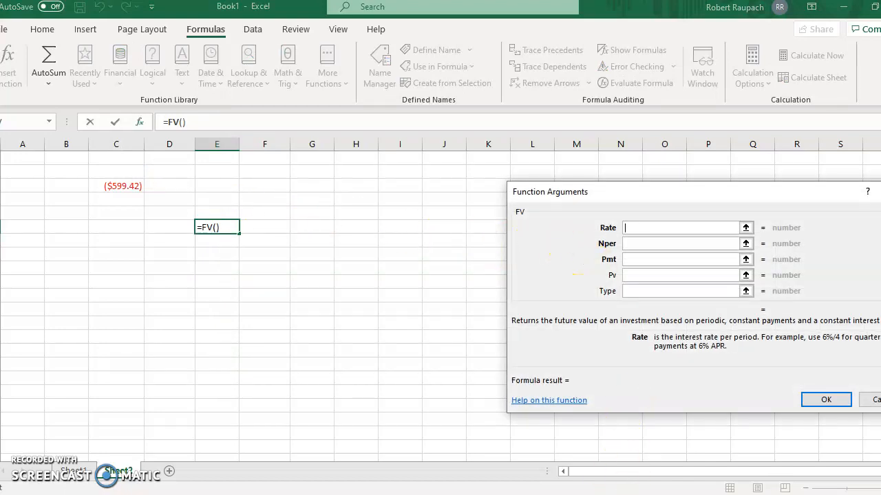
Check the interest rate of problem 3 in the Word document and set the FV Rate argument to .05/12 in Excel.
key("alt+Tab")
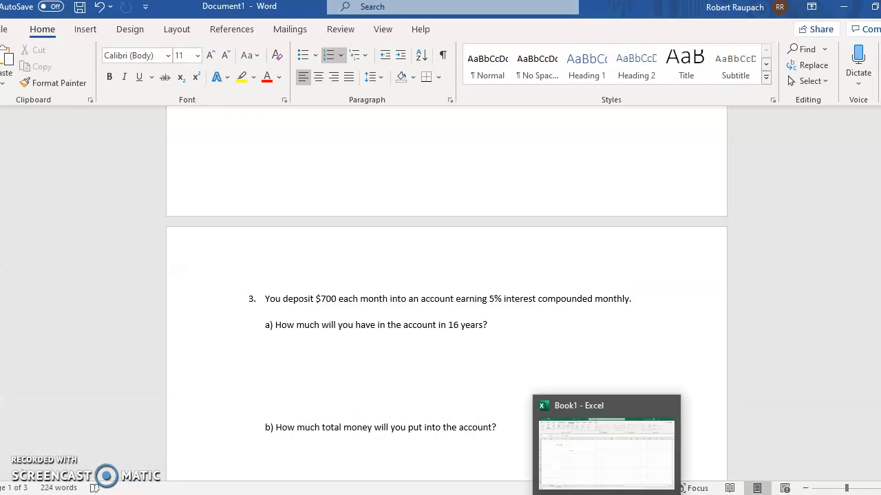
left_click(606, 494)
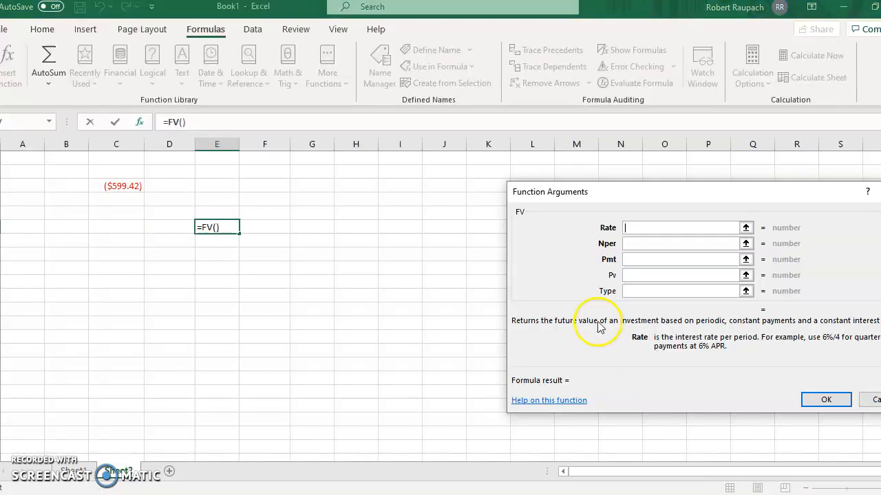
type(".05/12")
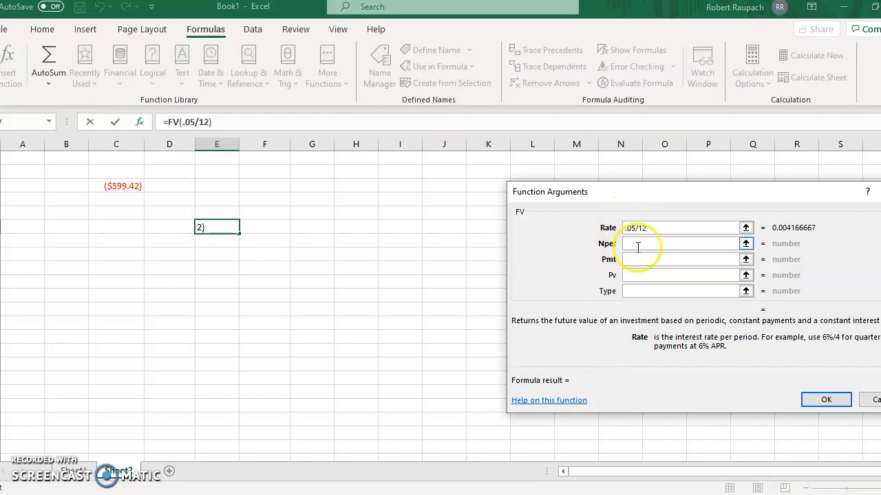
Look up the number of years for problem 3 in Word and set the FV Nper argument to 16*12.
left_click(636, 244)
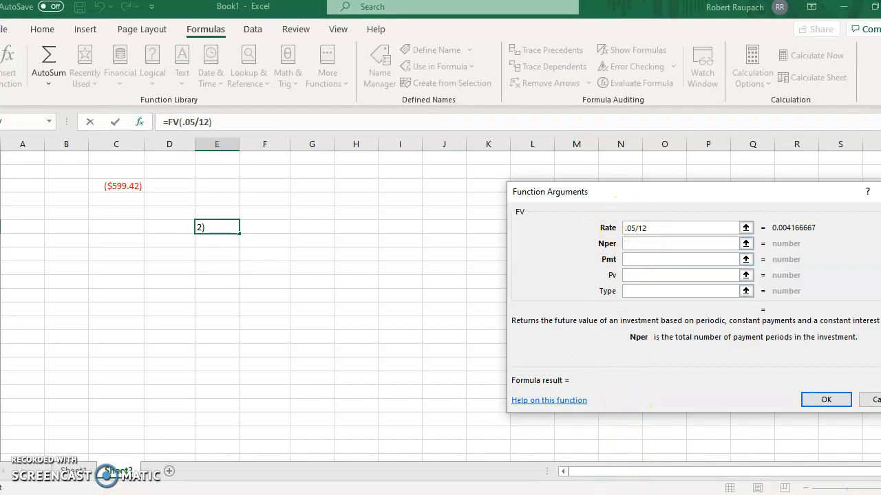
left_click(624, 493)
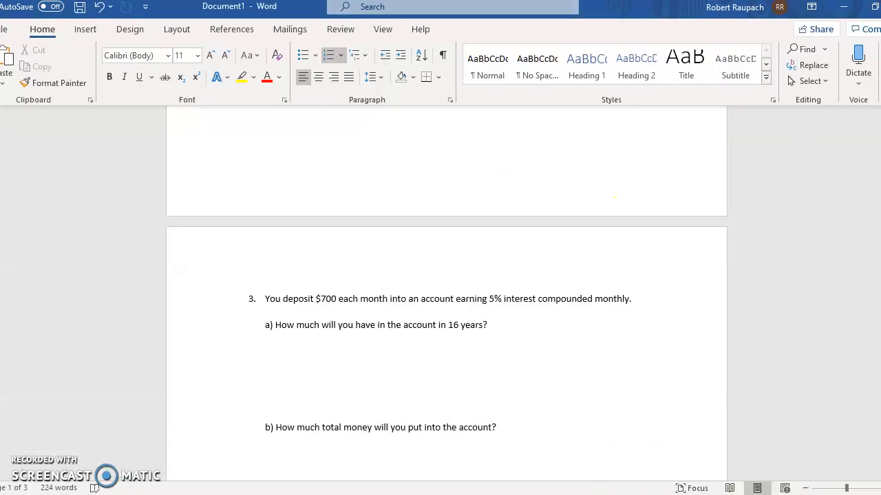
mouse_move(606, 492)
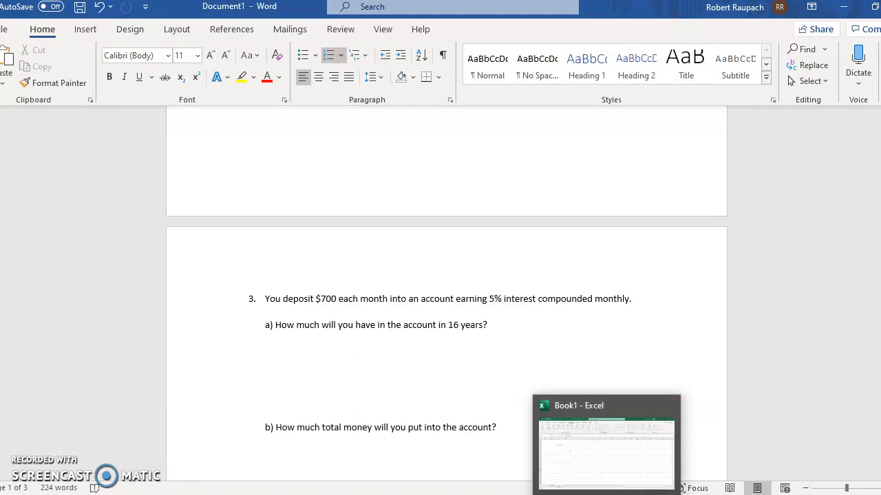
left_click(606, 493)
type("16*12")
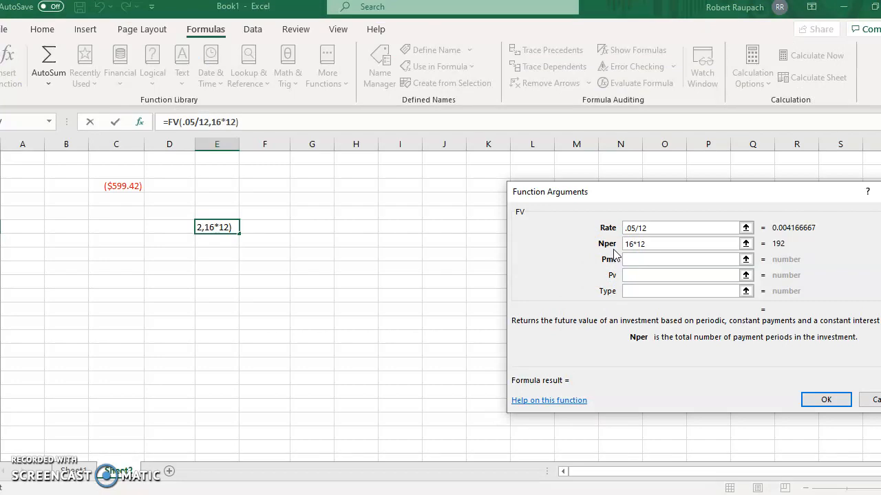
Check the monthly deposit in the Word document, set the FV Pmt argument to 700 and accept the function.
left_click(670, 259)
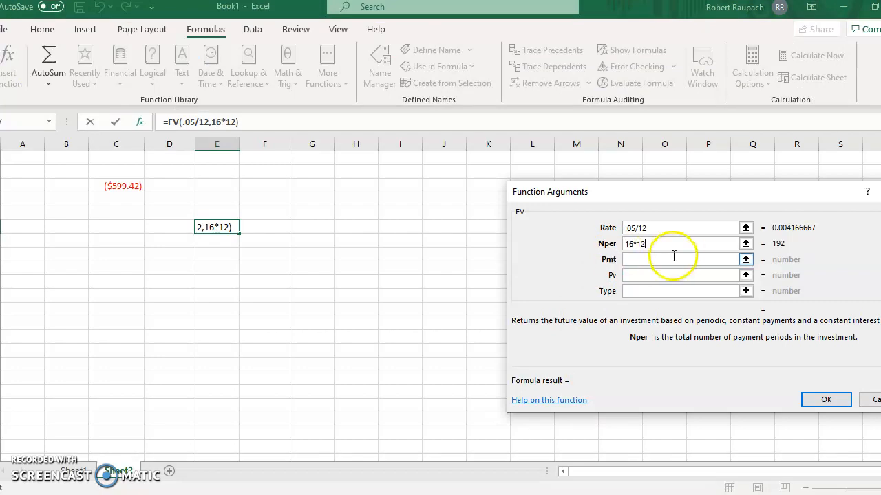
left_click(670, 259)
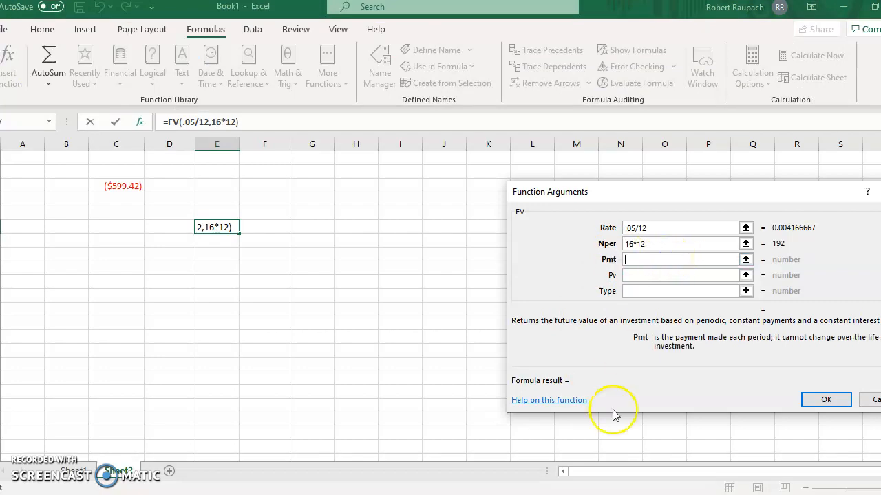
left_click(575, 494)
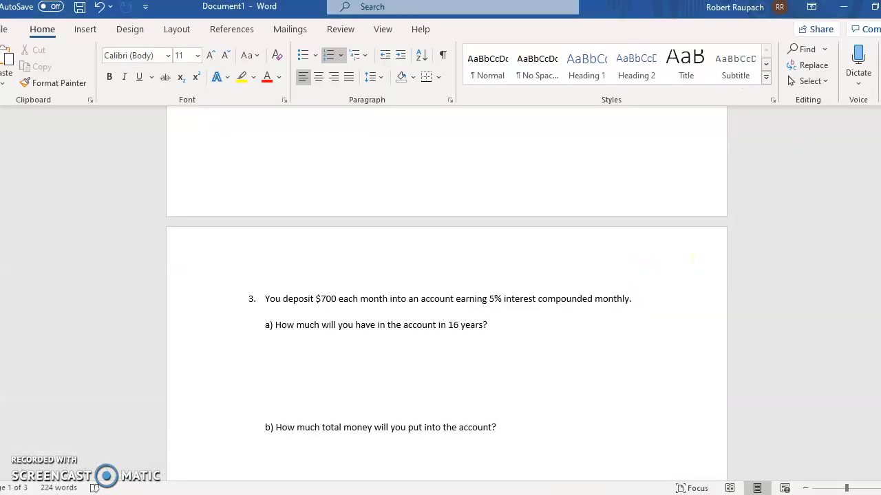
left_click(607, 494)
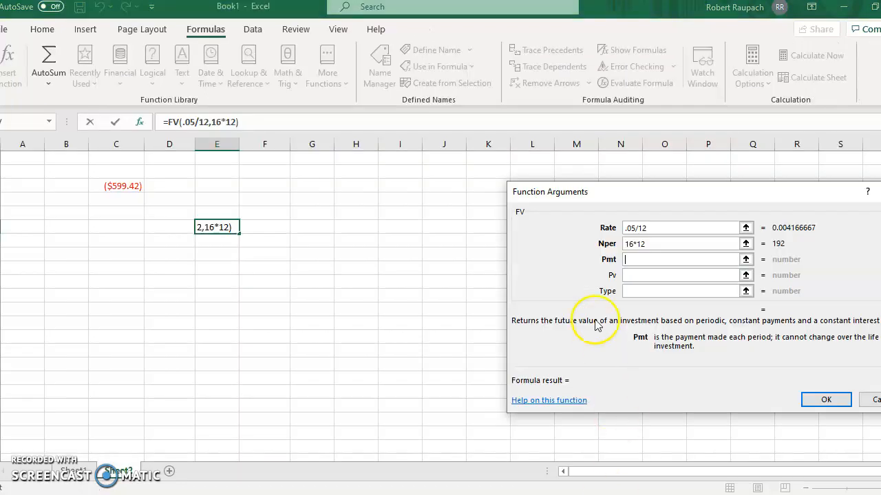
type("700")
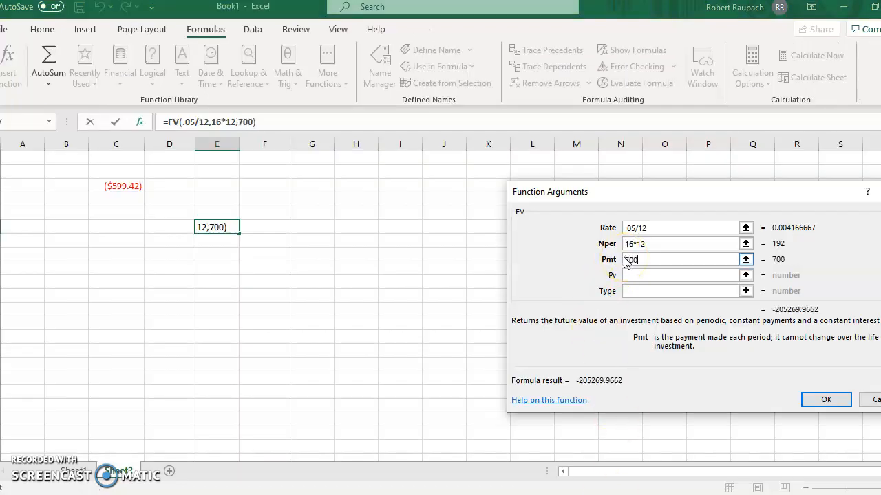
left_click(822, 399)
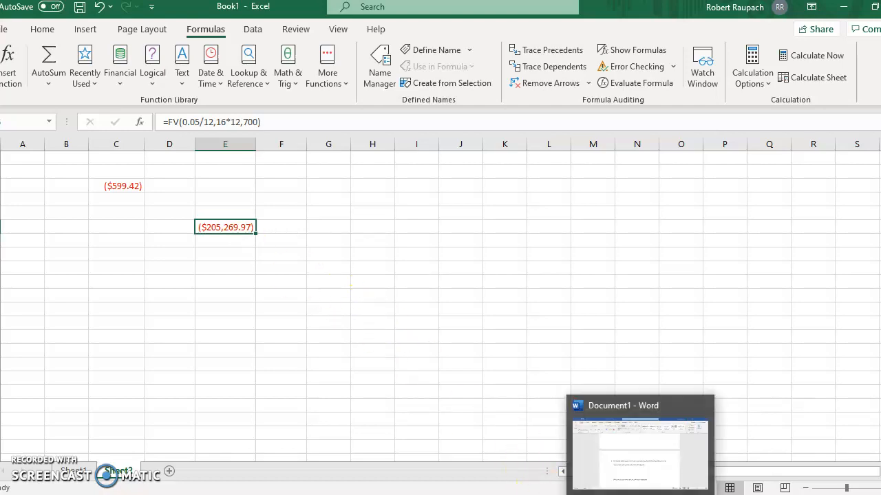
Compare the FV result with problem 3's parts a to c in Word, and read the retirement savings problem 4.
left_click(648, 440)
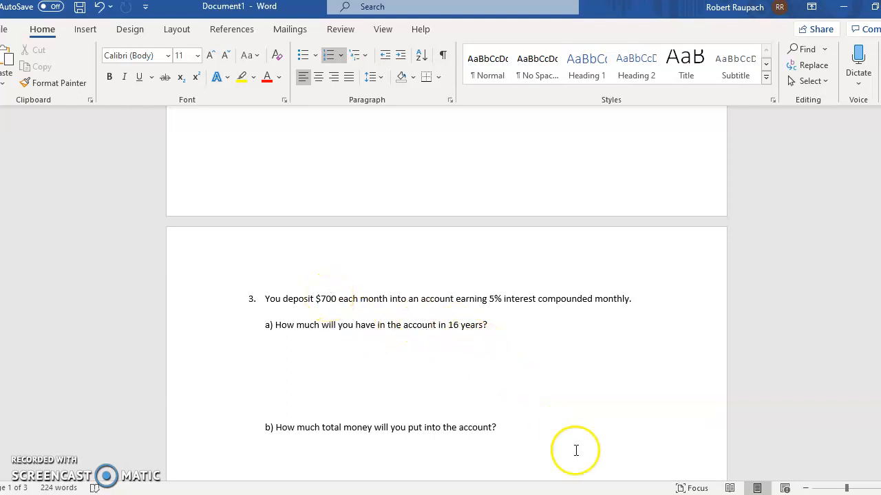
mouse_move(606, 494)
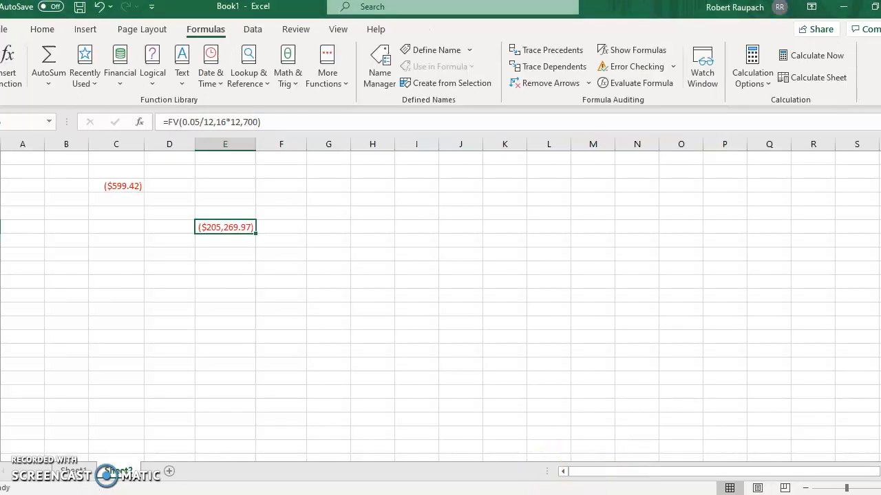
scroll(390, 385, "down", 2)
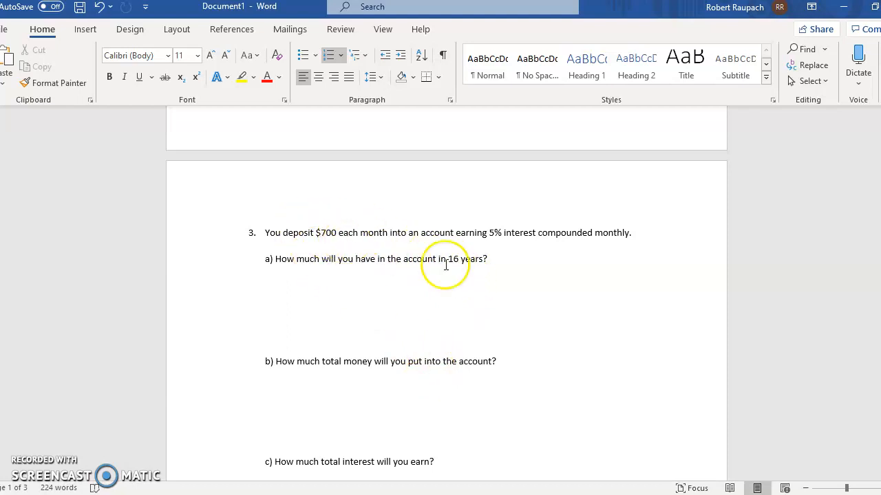
scroll(456, 358, "down", 1)
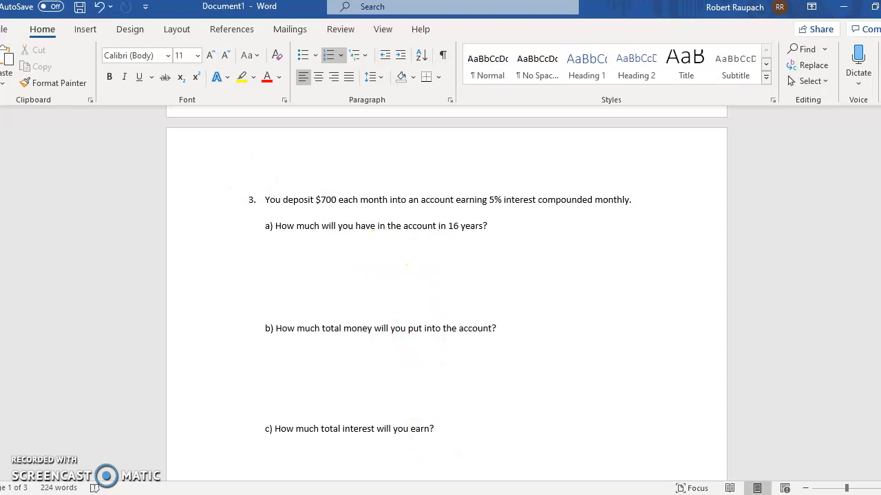
key("alt+Tab")
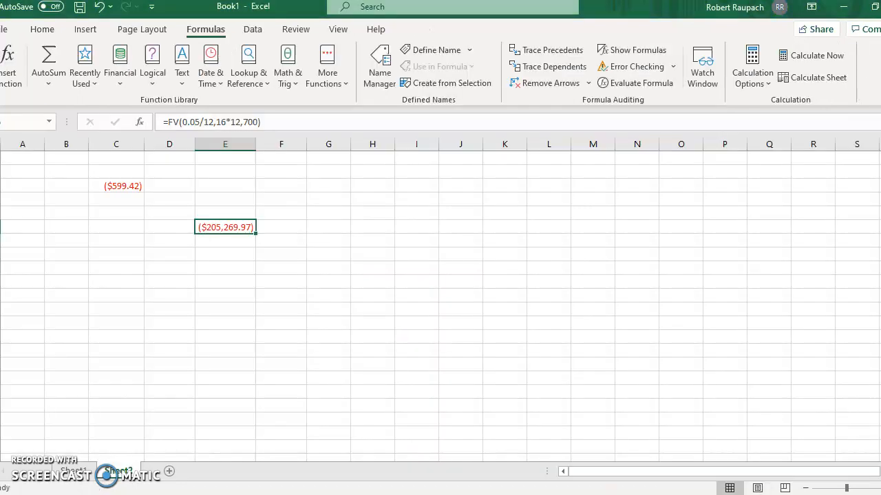
key("alt+Tab")
scroll(507, 417, "down", 2)
scroll(587, 385, "down", 4)
scroll(587, 385, "down", 1)
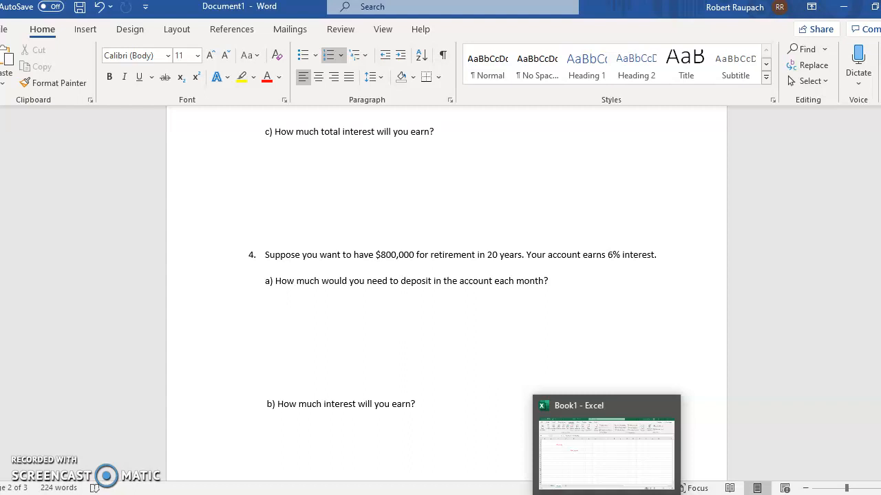
Switch back to the Excel workbook and start the financial function PMT in cell C8.
left_click(606, 494)
left_click(116, 254)
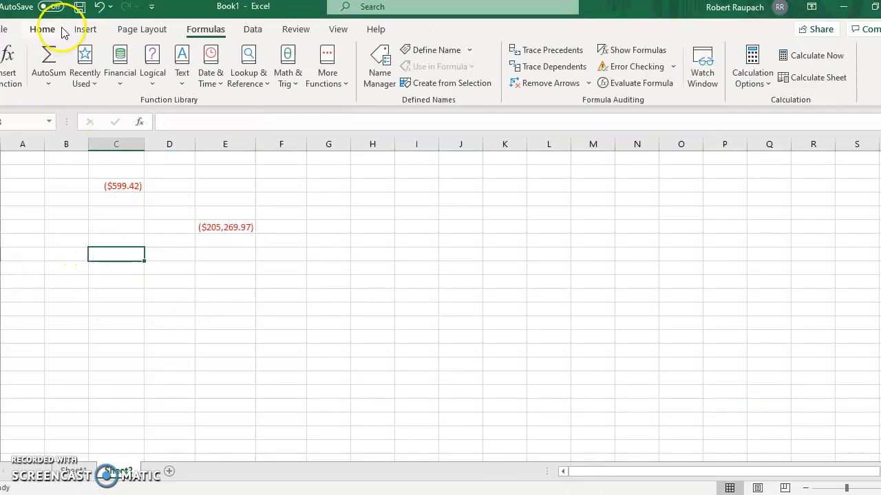
left_click(123, 72)
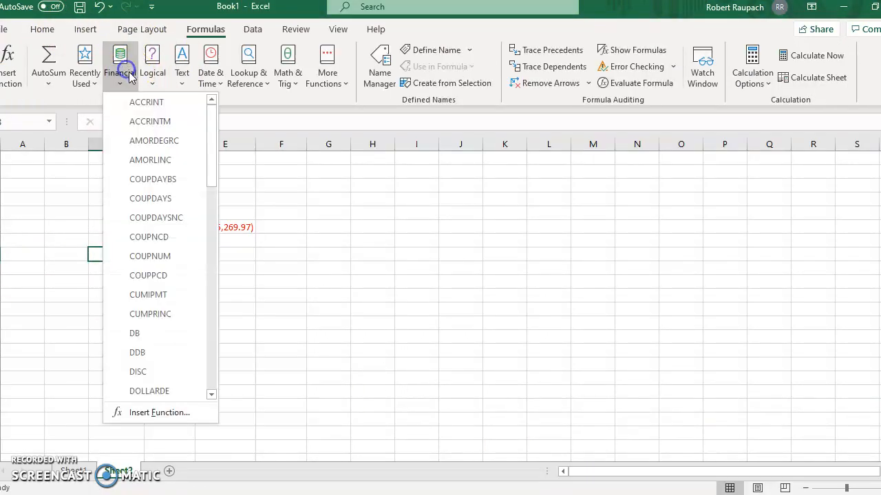
left_click(215, 300)
left_click(212, 314)
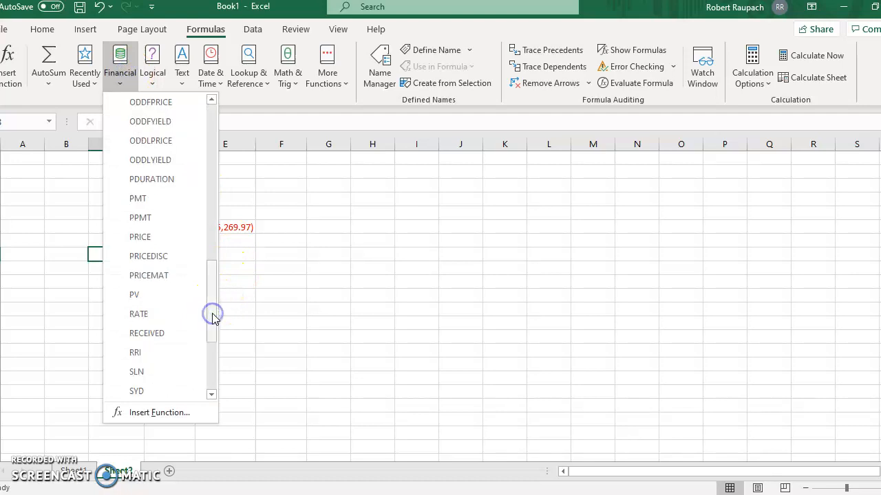
left_click(138, 198)
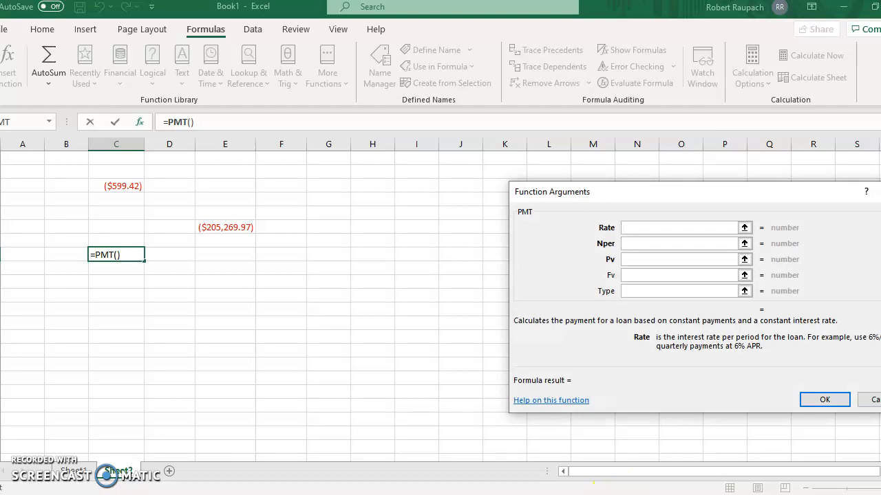
Review problem 4 in the Word document for its interest rate and set the PMT Rate argument to .06/12.
key("alt+Tab")
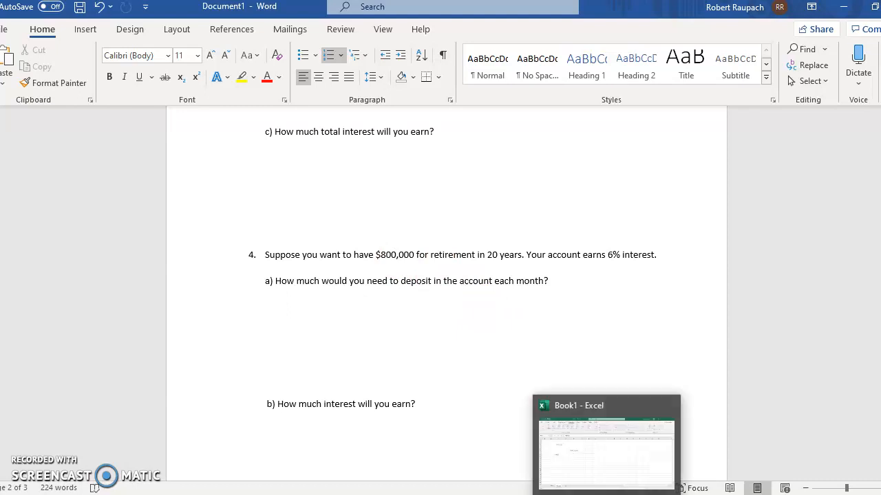
left_click(606, 494)
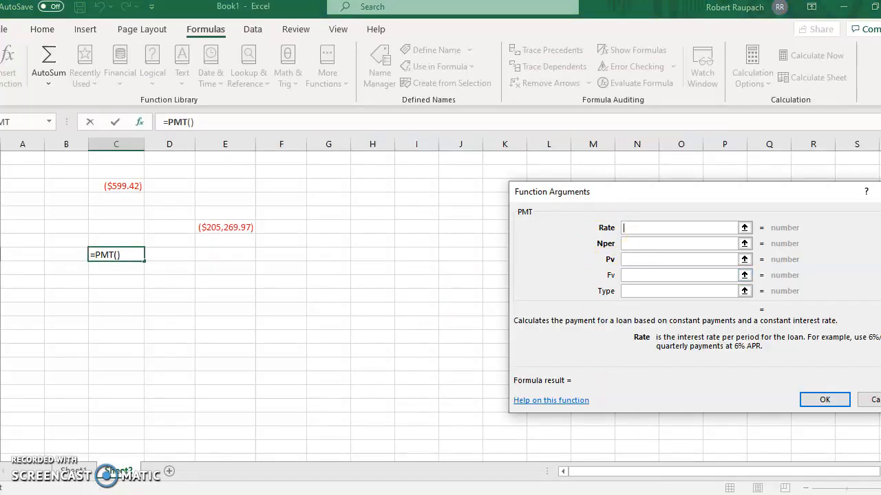
key("alt+Tab")
key("alt+Tab")
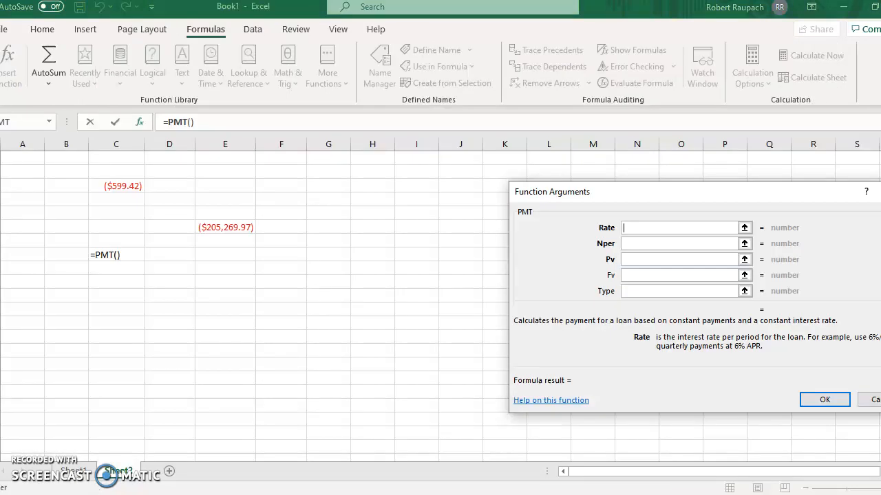
type(".06/12")
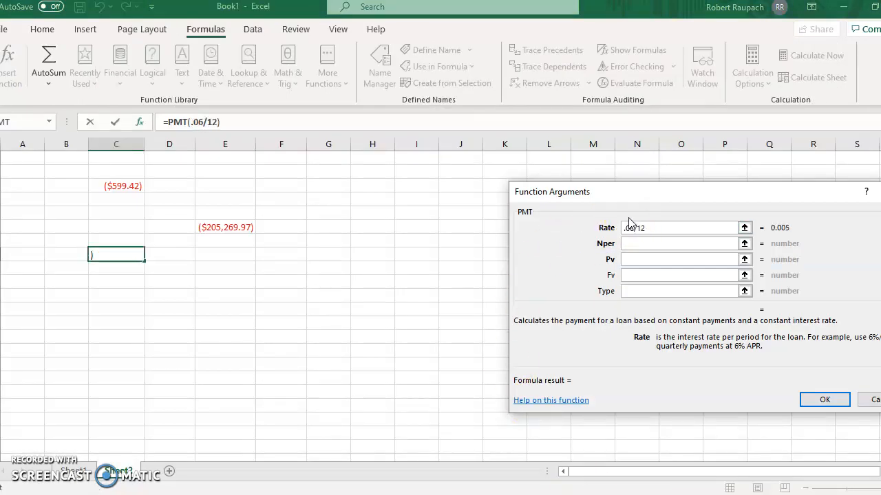
Check the savings period of problem 4 in Word and set the PMT Nper argument to 20*12.
left_click(643, 242)
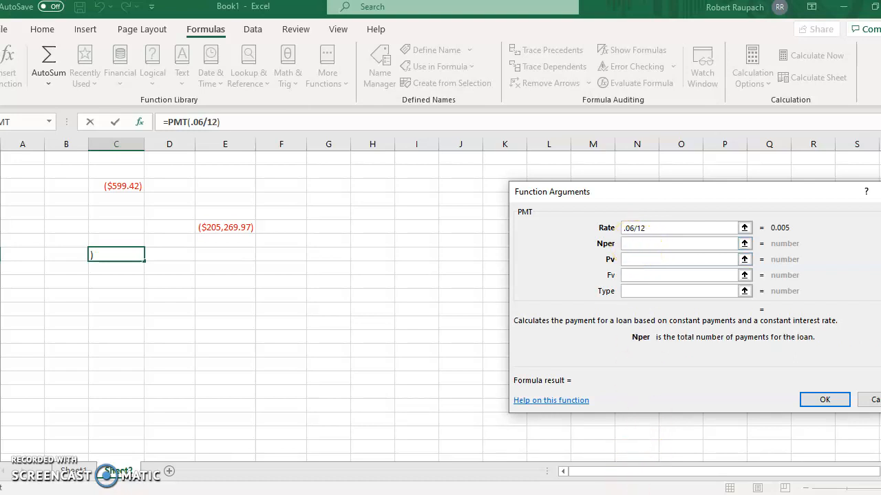
key("alt+Tab")
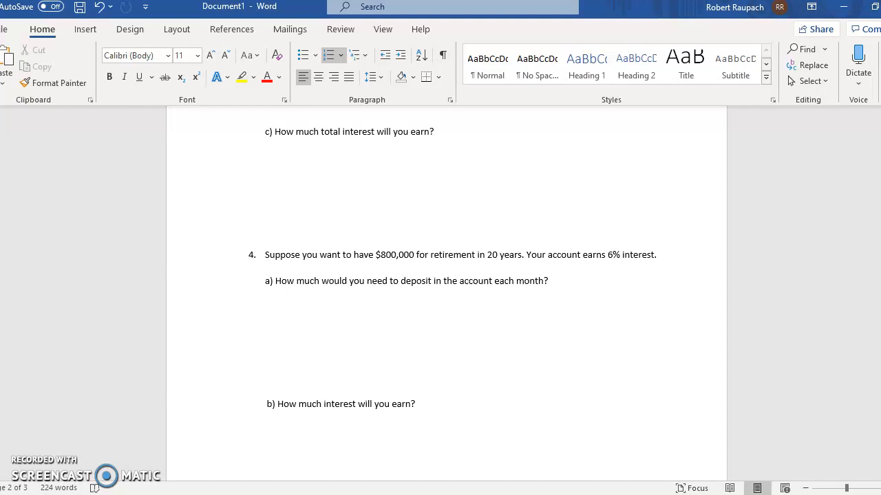
left_click(560, 378)
type("20*12")
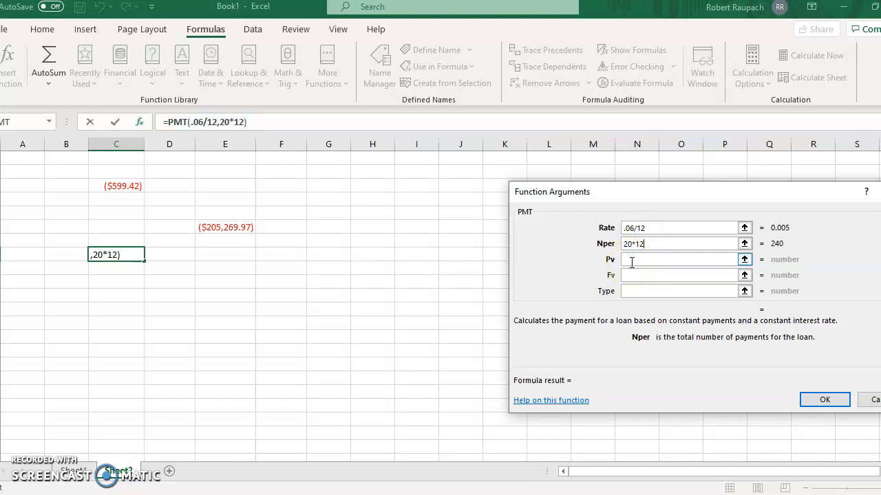
Look up the retirement target in the Word document, set the PMT Fv argument to 800000 and accept the function.
left_click(638, 275)
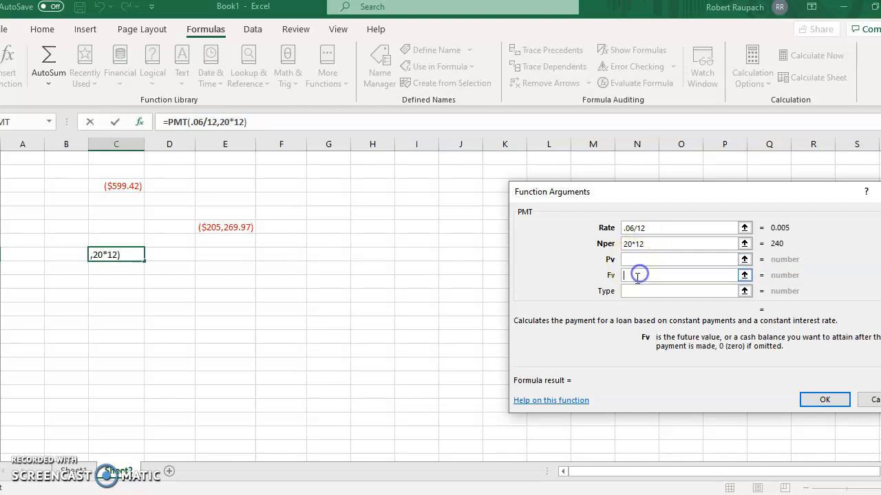
left_click(639, 494)
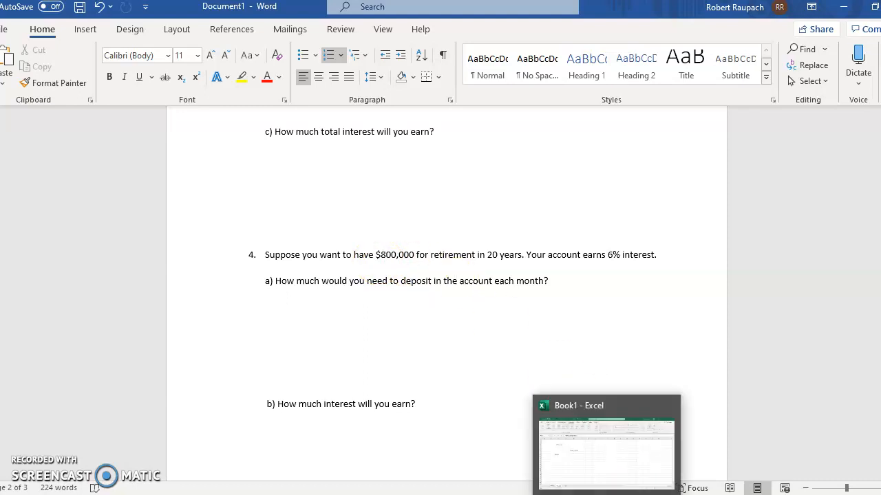
left_click(608, 494)
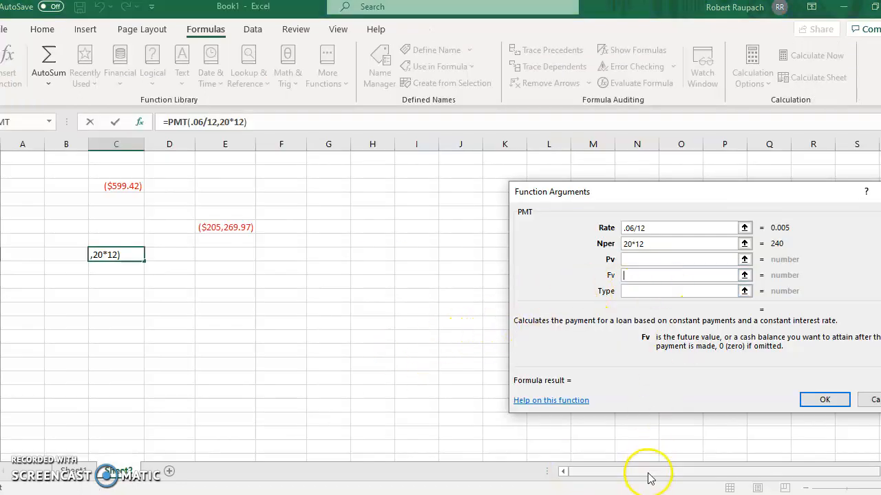
type("800000")
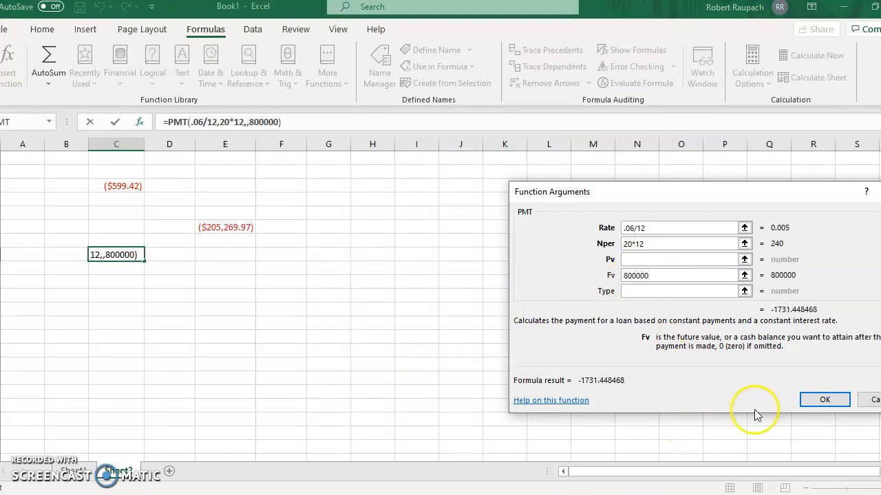
left_click(822, 401)
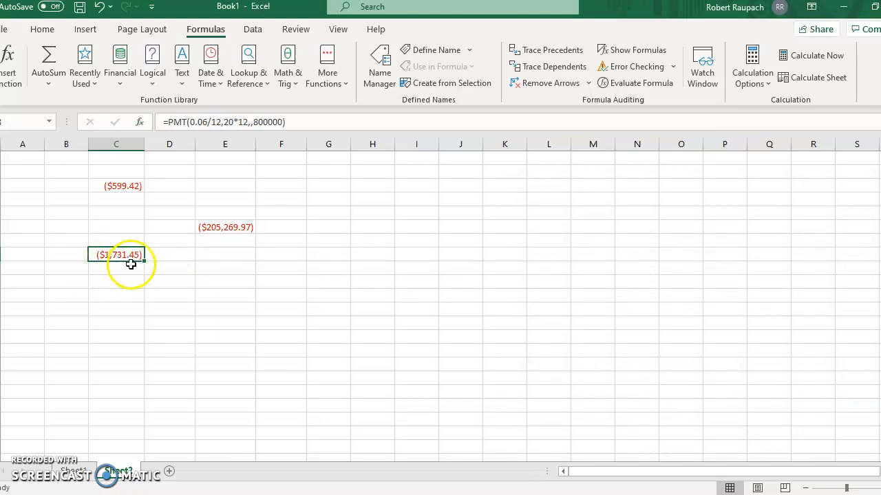
Switch to the Word document and write the simple interest formula I = prt below part b of problem 5.
mouse_move(640, 494)
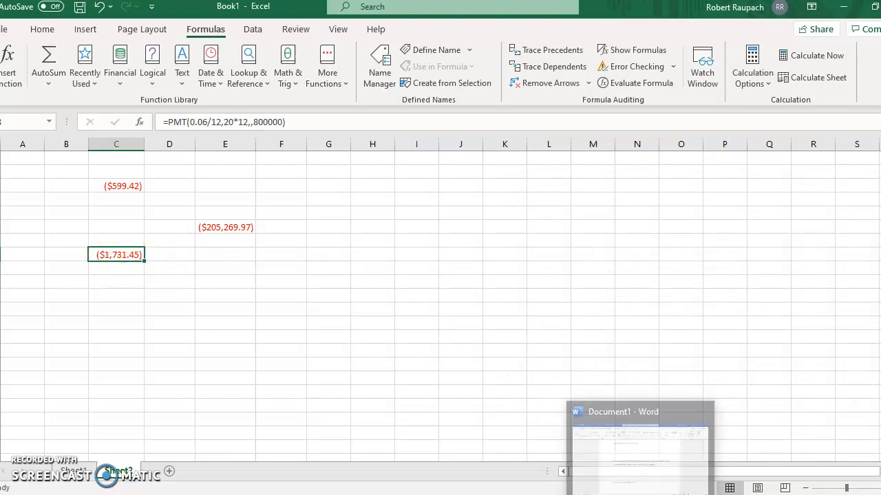
left_click(640, 454)
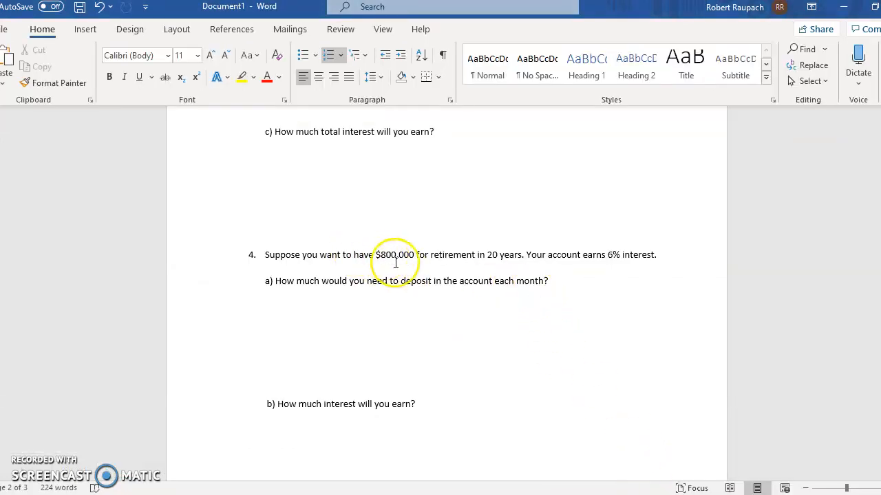
scroll(521, 328, "down", 10)
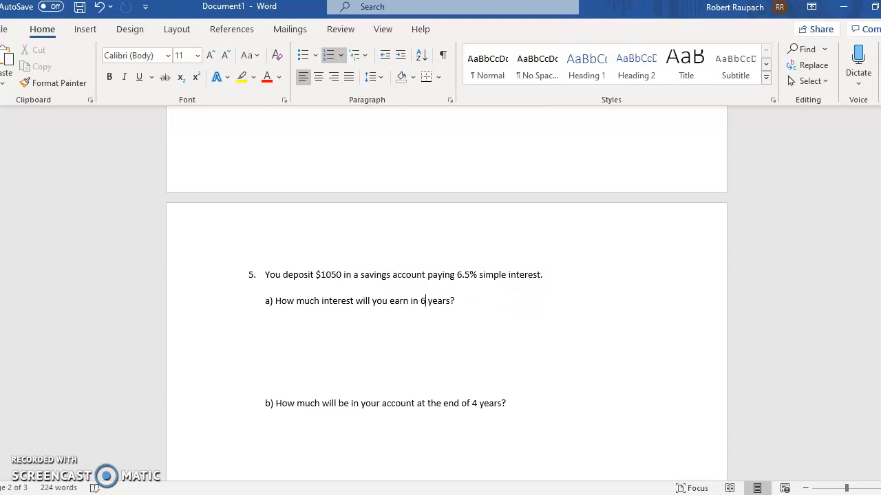
left_click(346, 434)
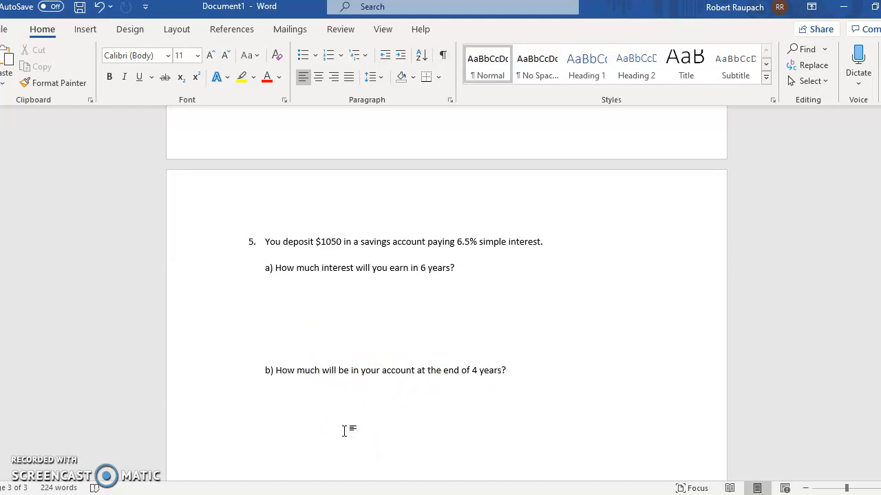
type("I = prt")
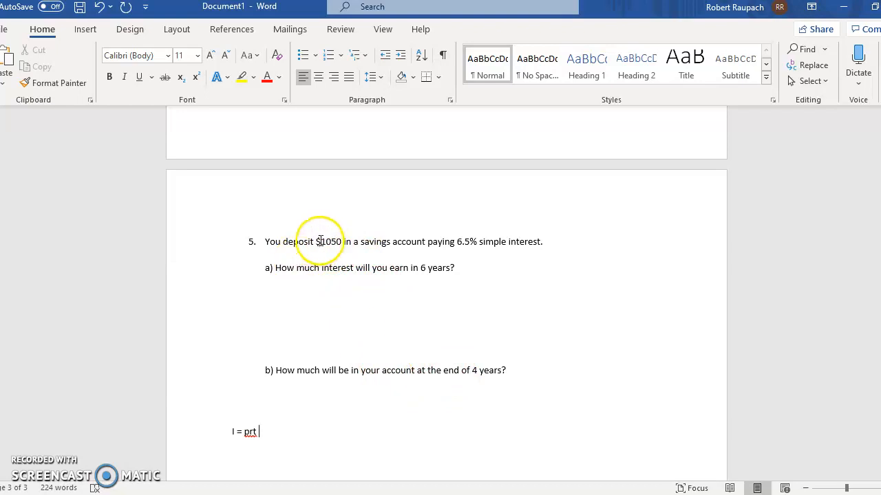
scroll(507, 303, "down", 1)
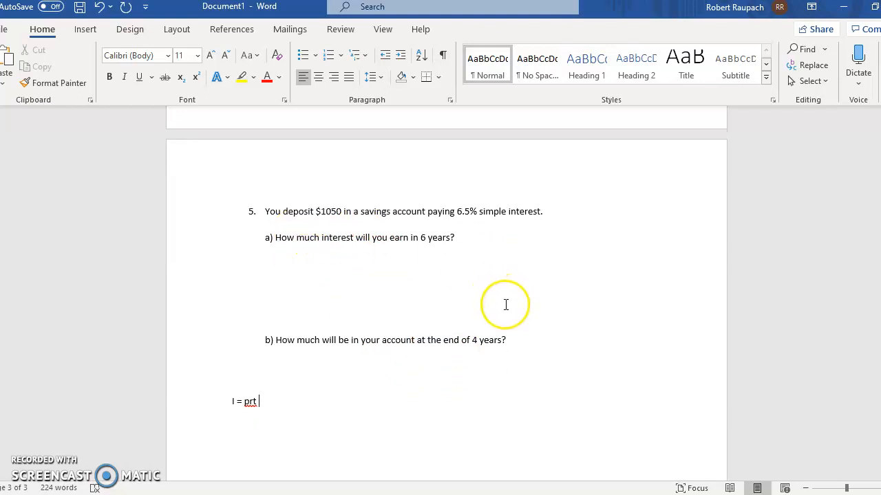